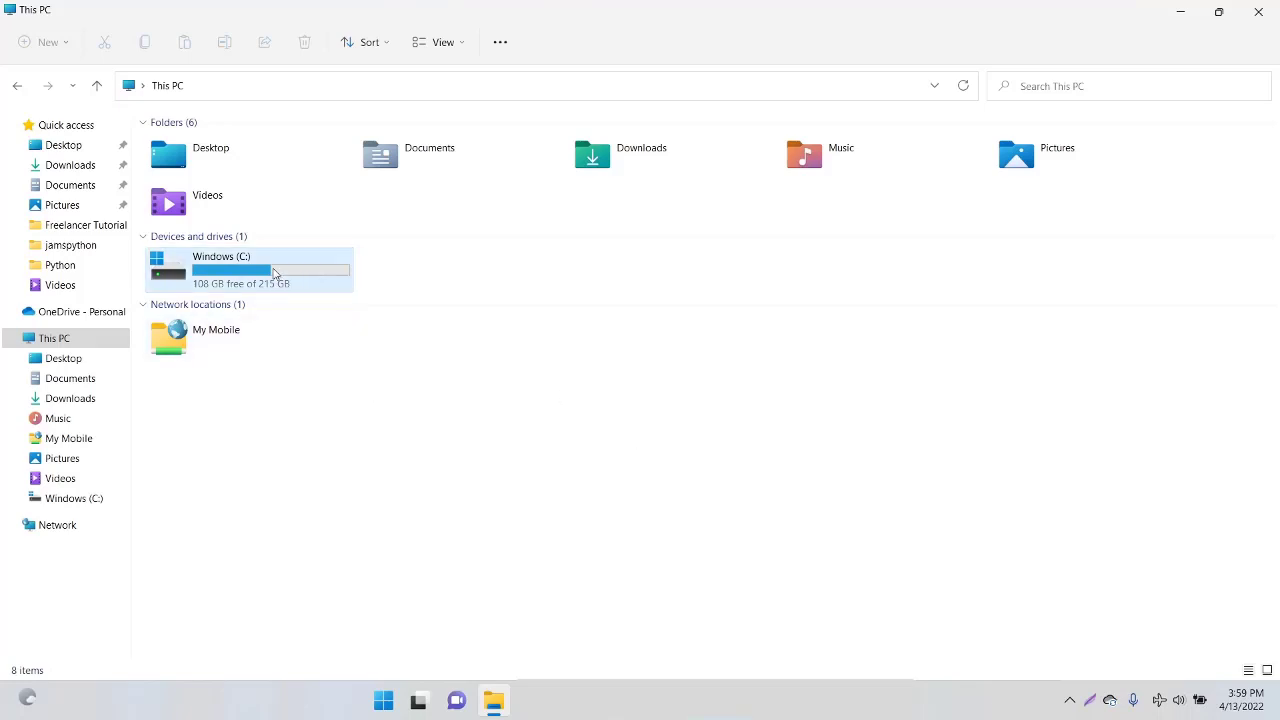
# - Launch Computer Management through the Manage option on This PC's expanded context menu
pyautogui.moveTo(274, 272)
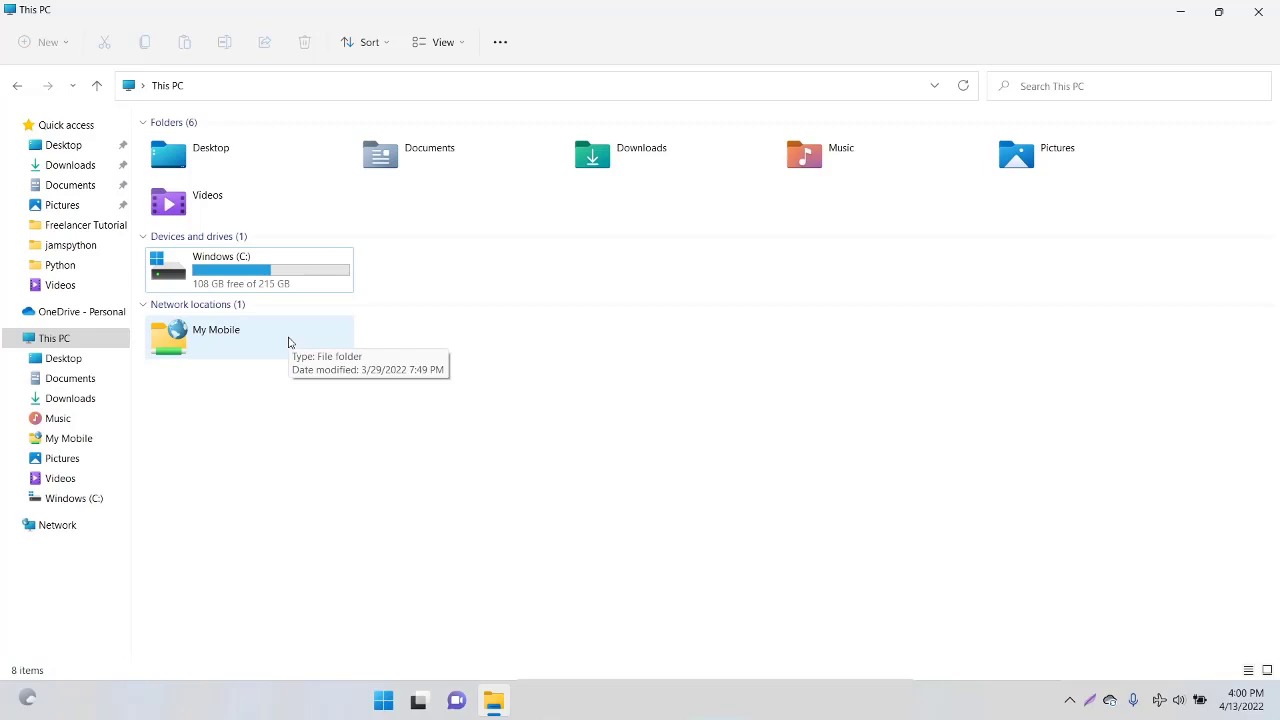
pyautogui.rightClick(68, 342)
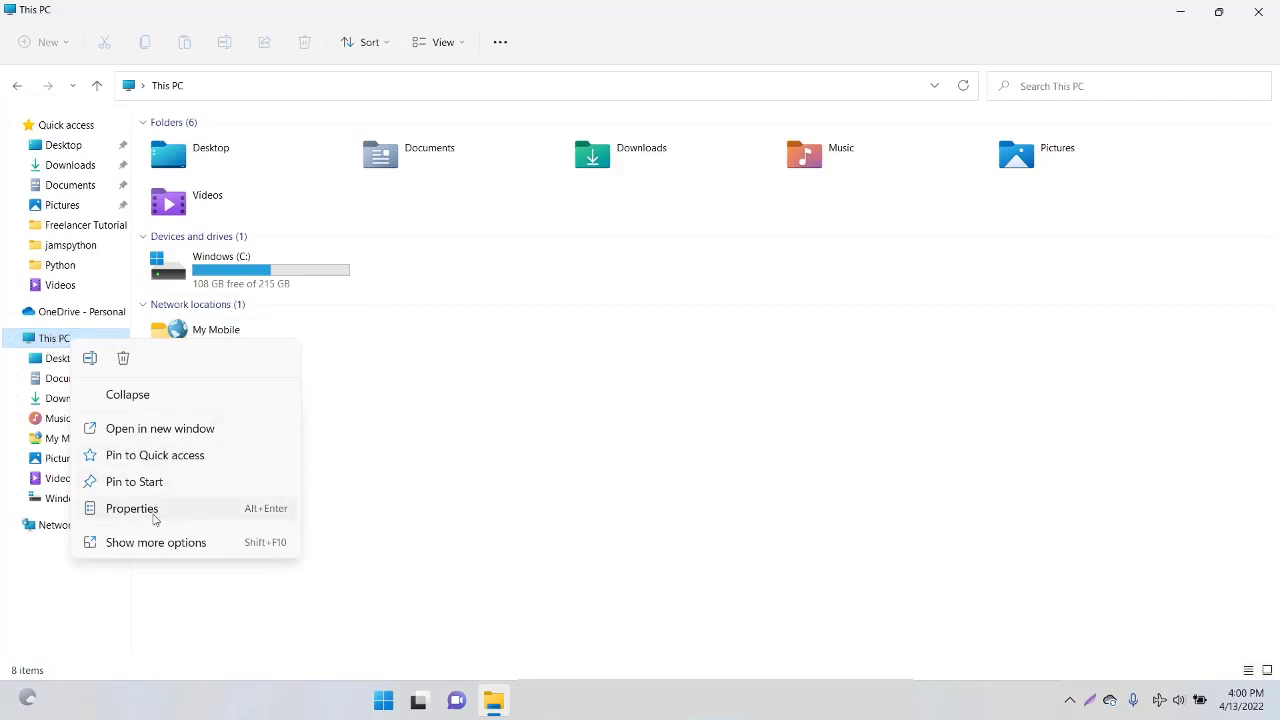
pyautogui.click(162, 544)
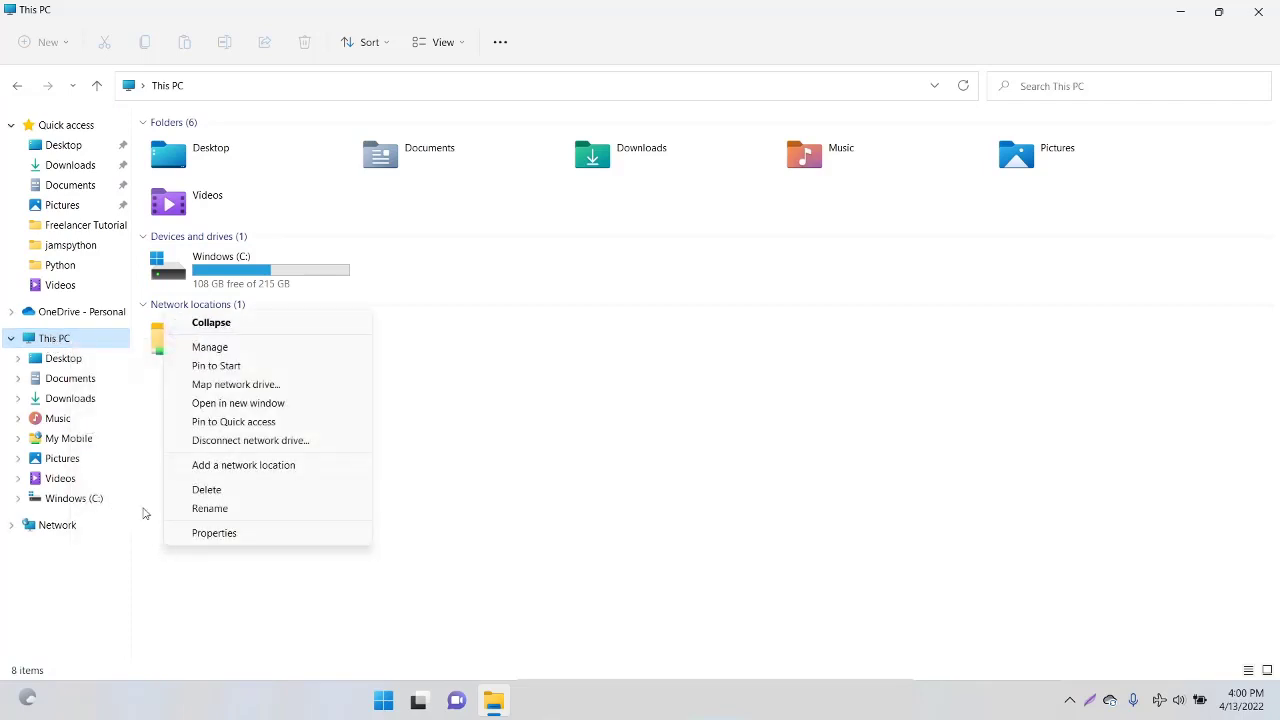
pyautogui.click(199, 350)
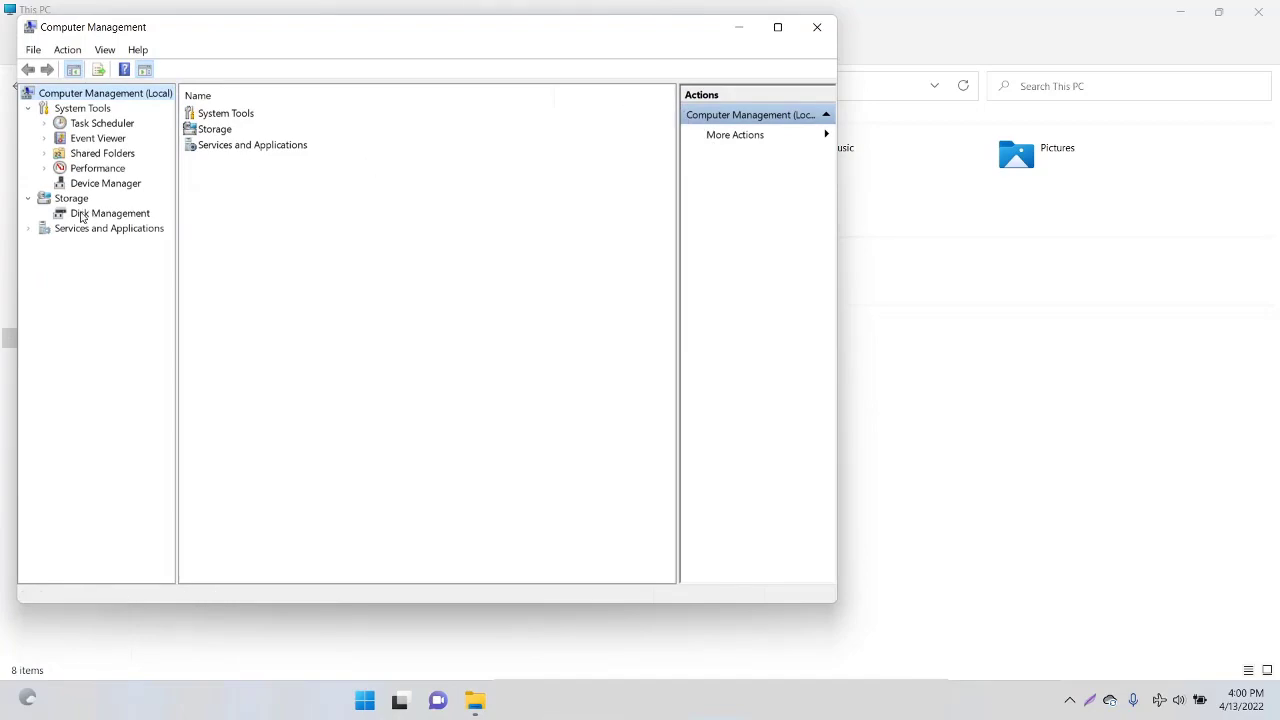
# - Show Disk Management maximized and select the 215.49 GB Windows (C:) partition on Disk 0
pyautogui.click(122, 214)
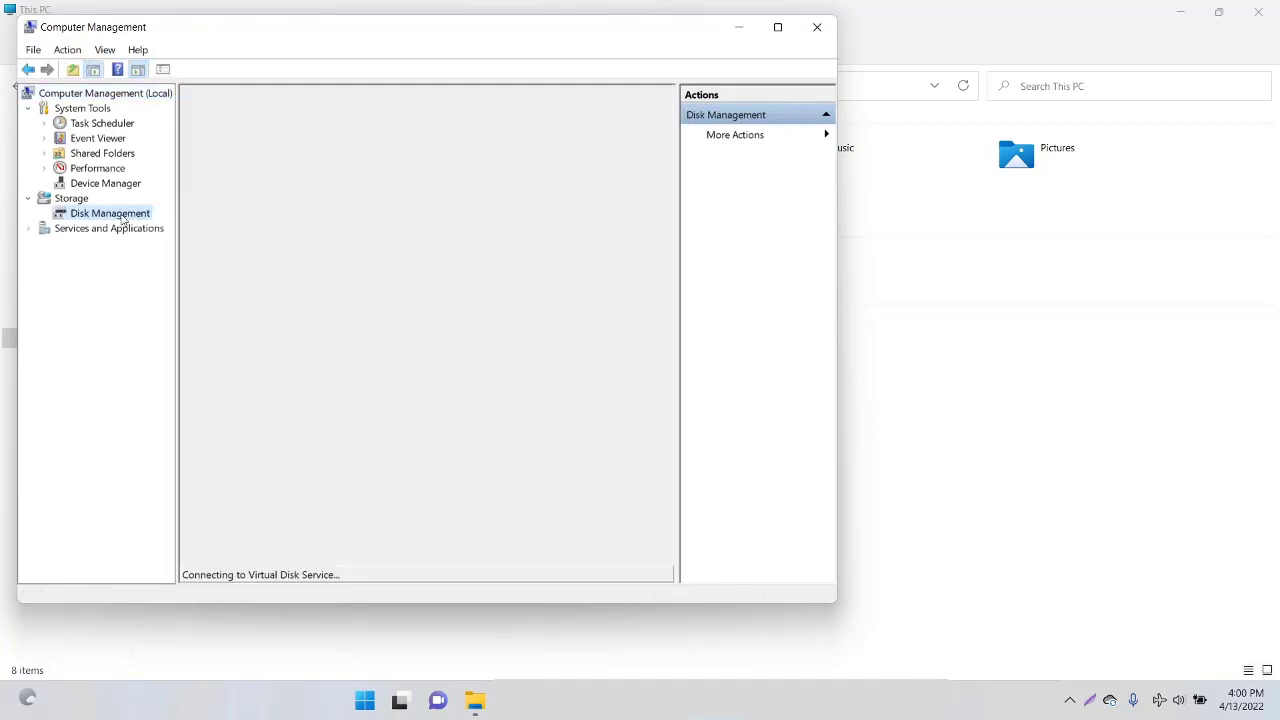
pyautogui.click(778, 27)
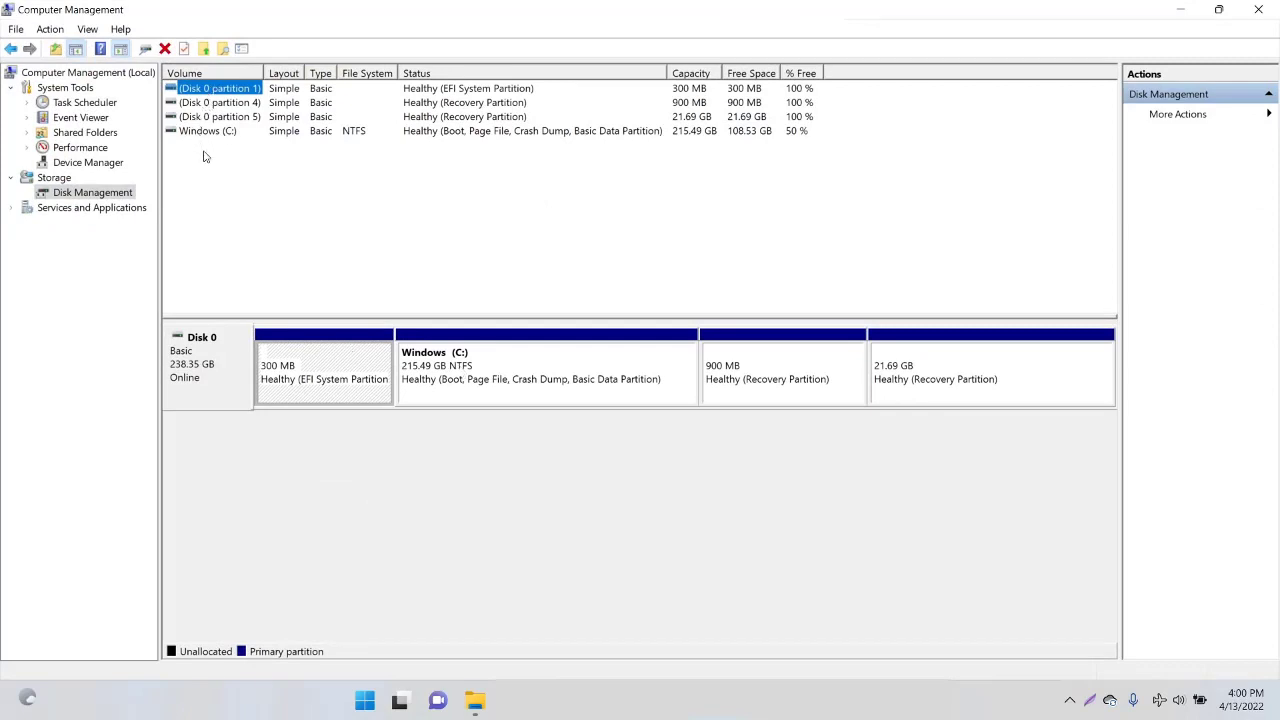
pyautogui.click(484, 366)
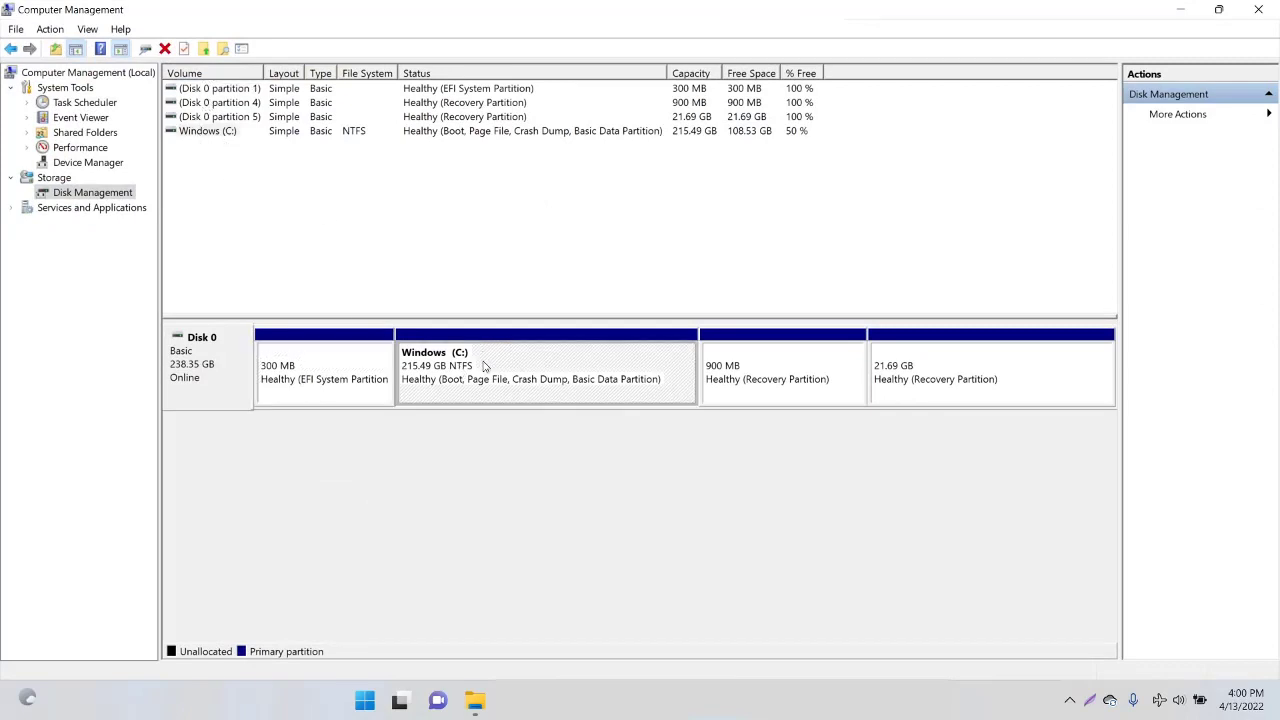
pyautogui.click(222, 134)
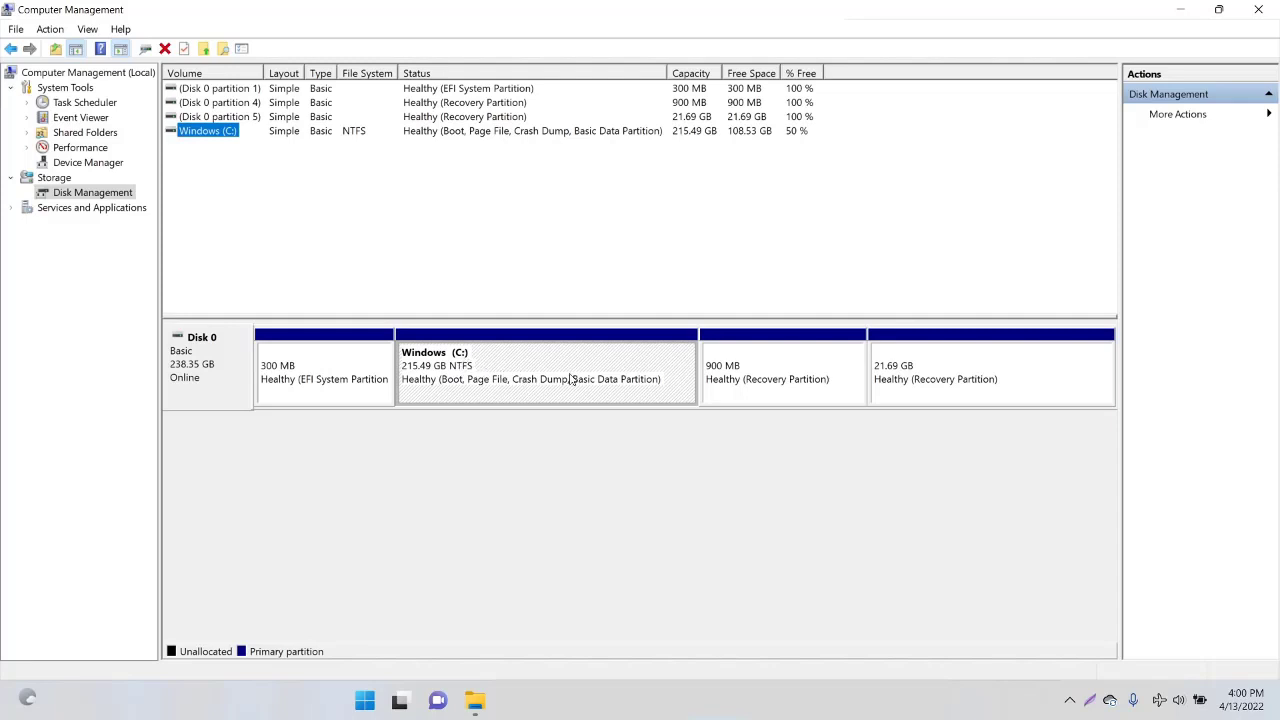
# - Open Shrink Volume for Windows (C:) and enter 10000 MB as the amount to shrink
pyautogui.rightClick(478, 366)
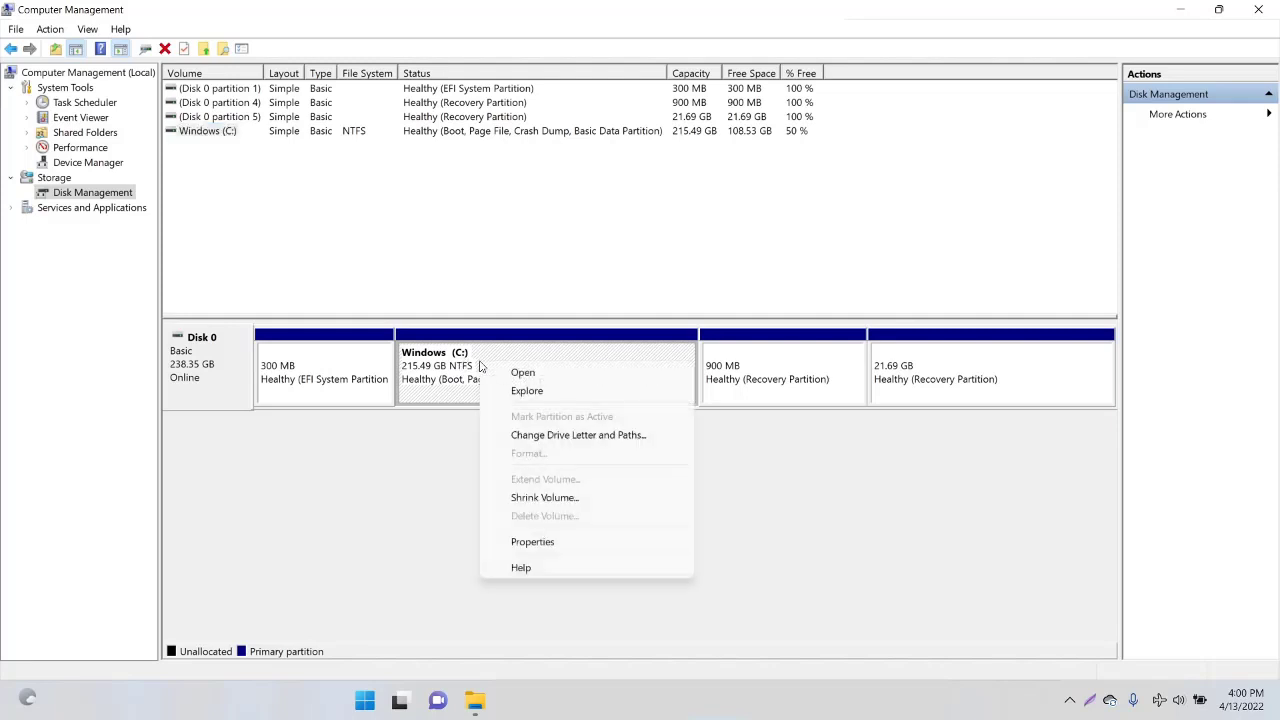
pyautogui.click(596, 500)
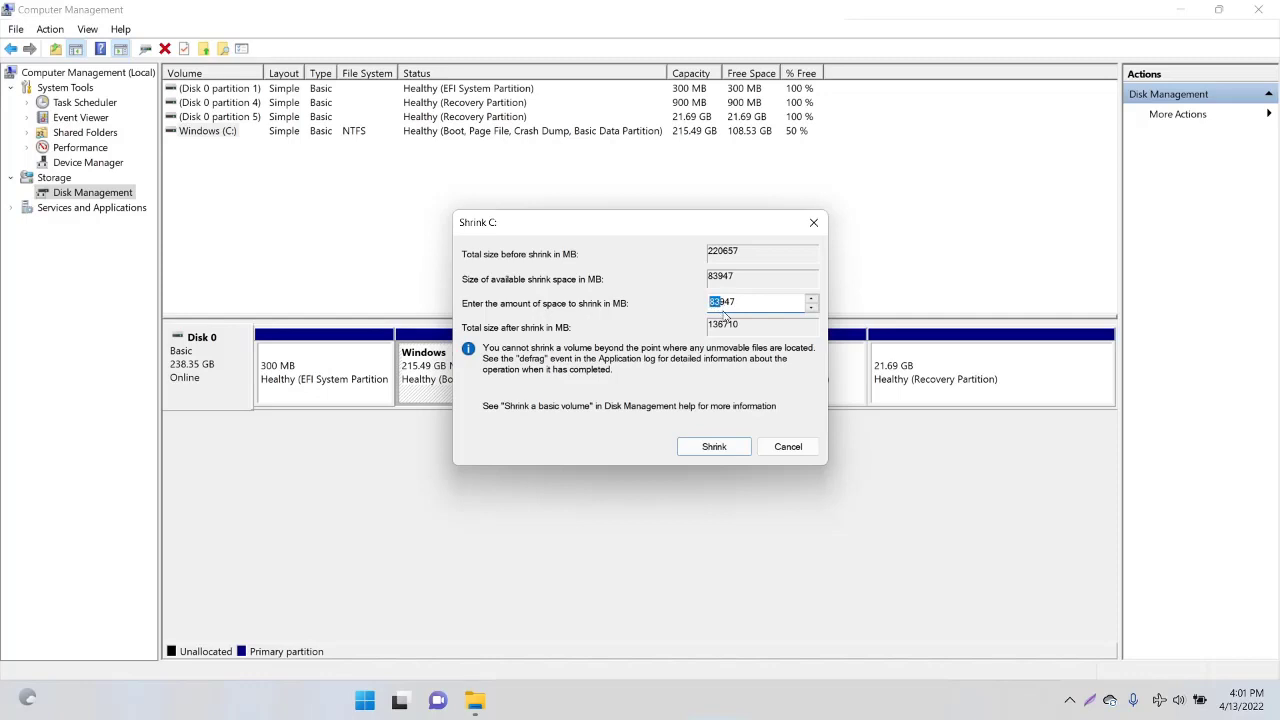
pyautogui.write('40')
pyautogui.moveTo(741, 304); pyautogui.dragTo(677, 305)
pyautogui.write('10000')
pyautogui.click(475, 700)
pyautogui.click(263, 293)
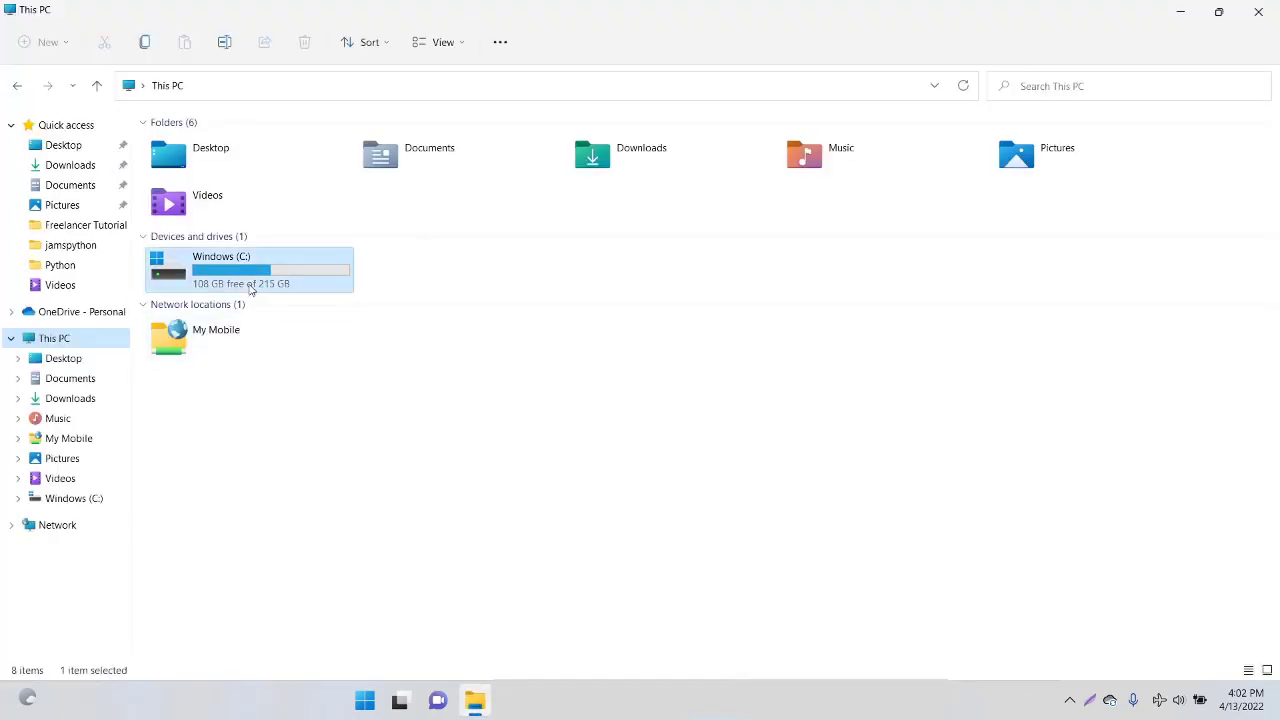
pyautogui.rightClick(258, 290)
pyautogui.click(361, 466)
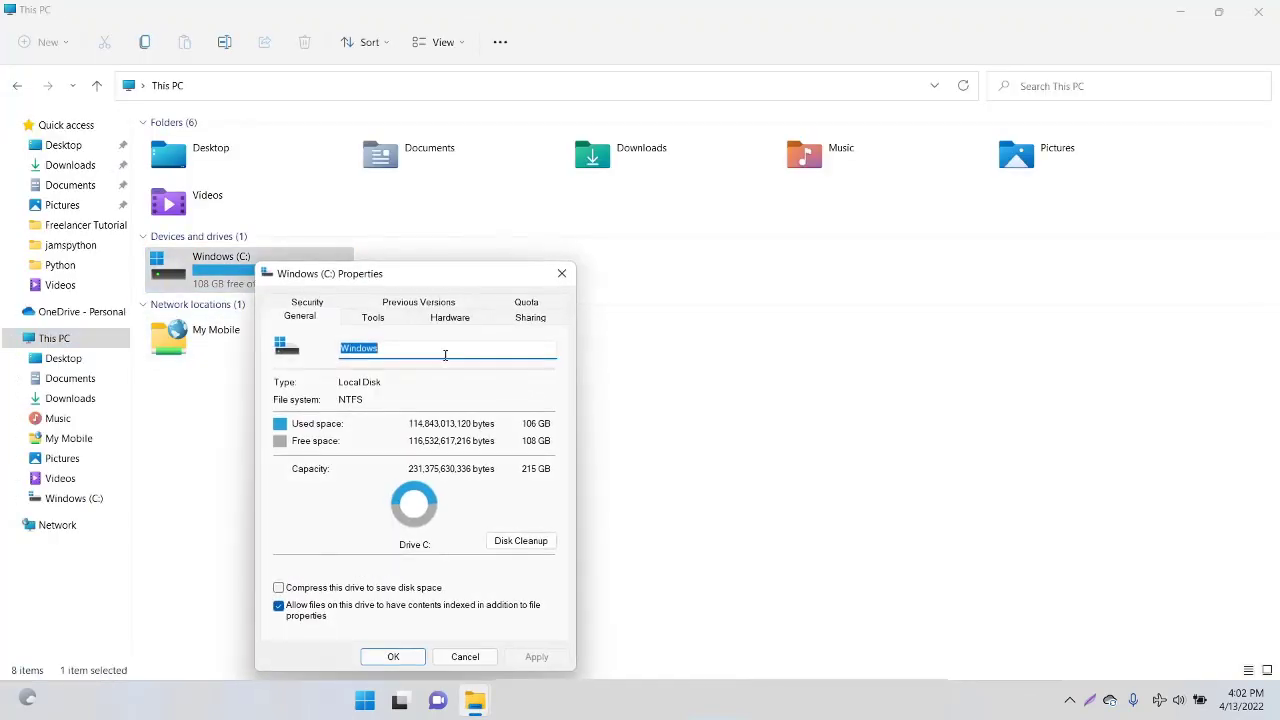
pyautogui.moveTo(448, 272); pyautogui.dragTo(589, 163)
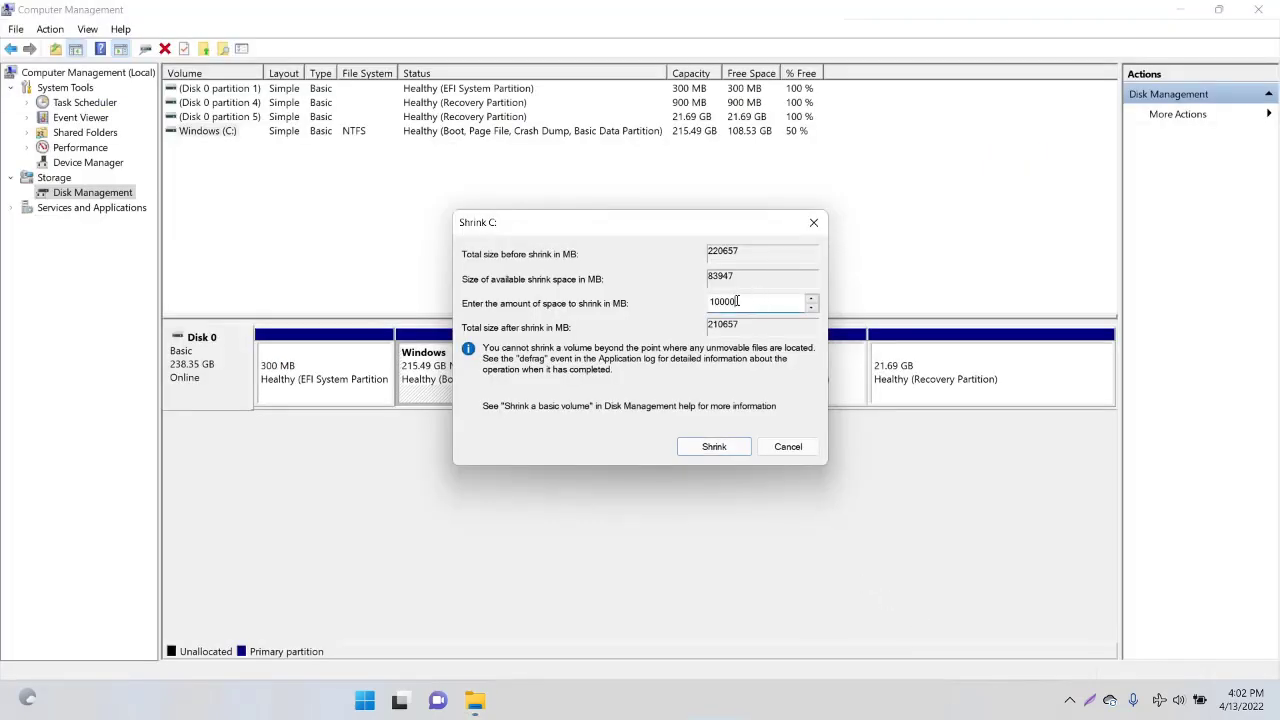
pyautogui.moveTo(738, 301); pyautogui.dragTo(673, 288)
# - Change the shrink amount to 40000 MB and shrink C: to 176.42 GB
pyautogui.click(722, 301)
pyautogui.write('4')
pyautogui.click(714, 447)
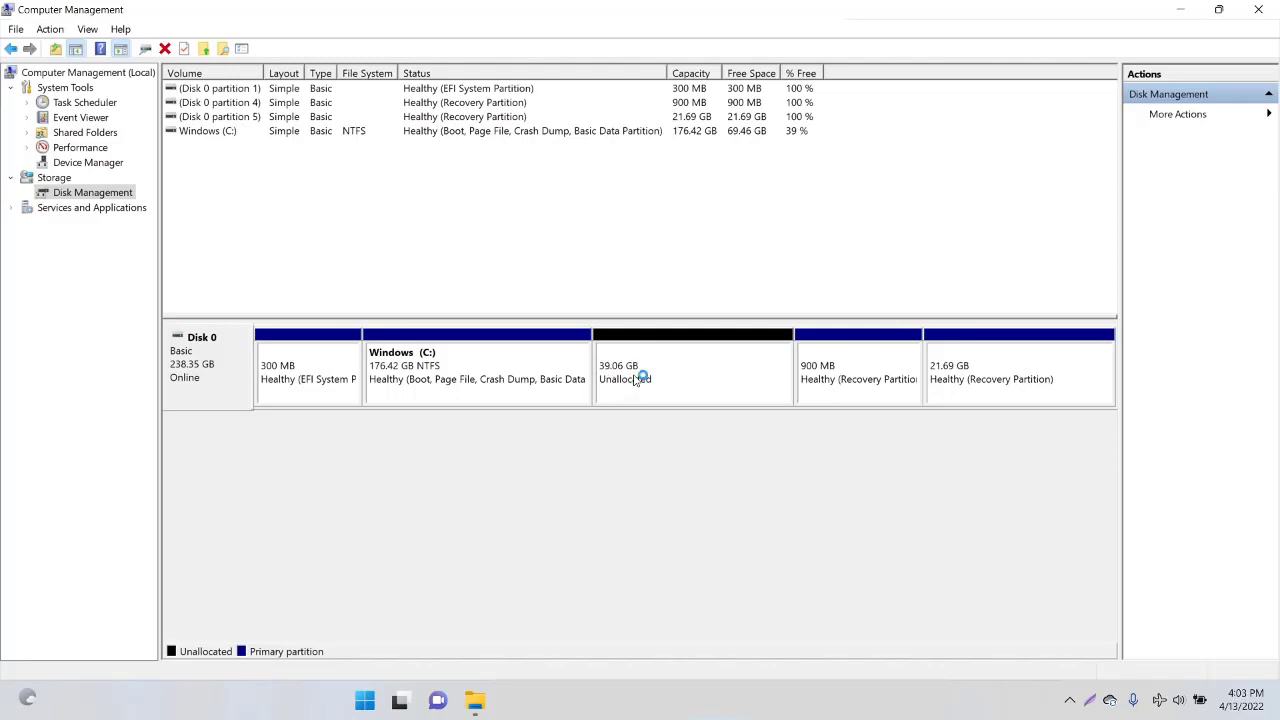
# - Start a new simple volume on the unallocated space with a 40000 MB size
pyautogui.rightClick(637, 376)
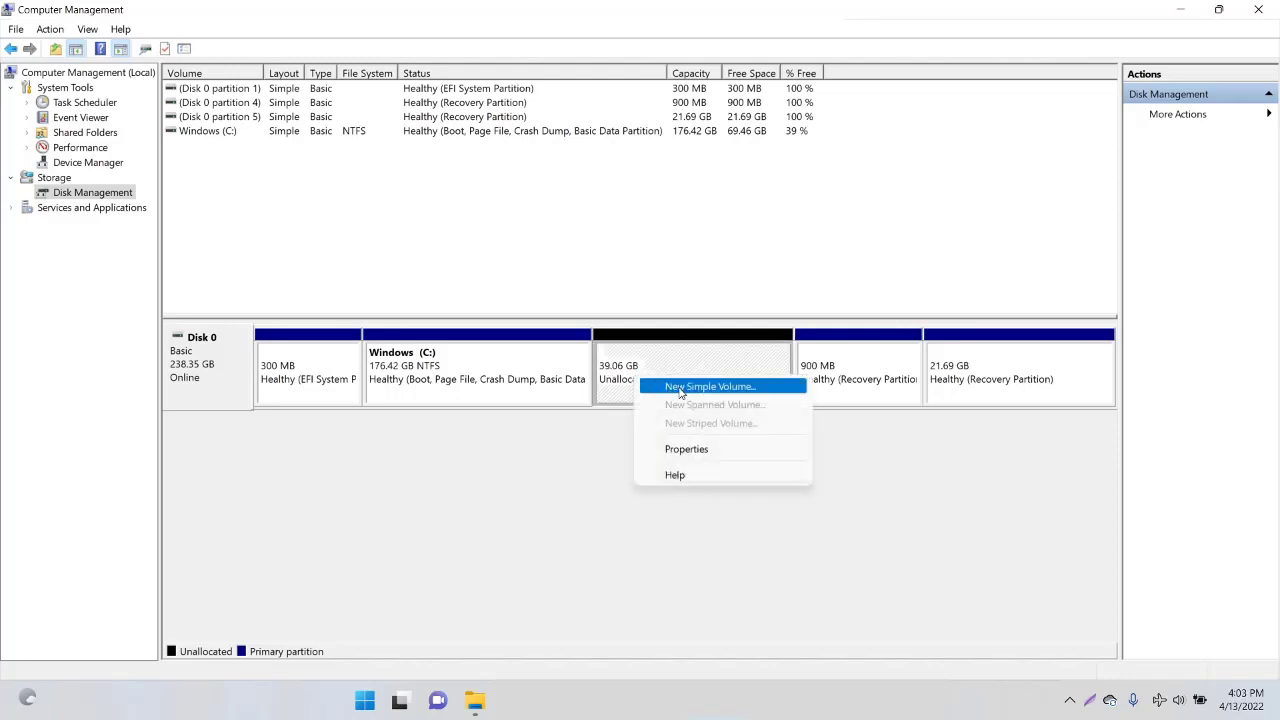
pyautogui.click(679, 388)
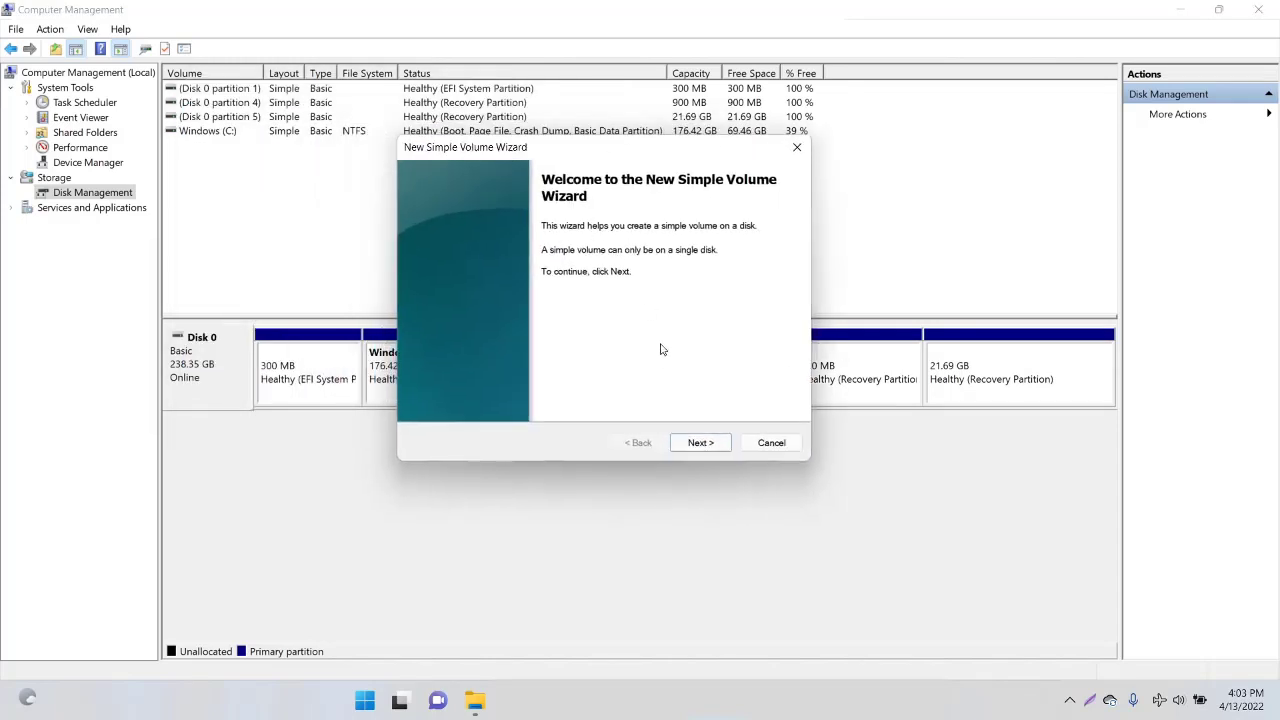
pyautogui.click(700, 447)
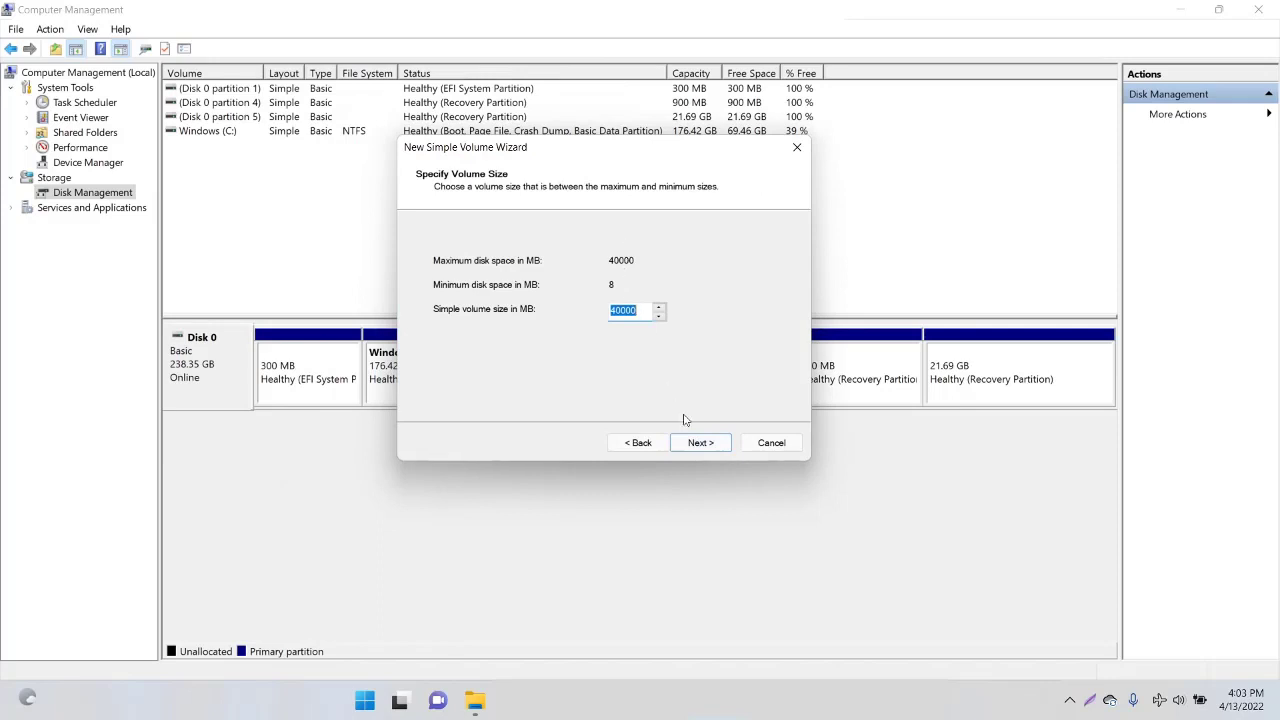
pyautogui.click(697, 443)
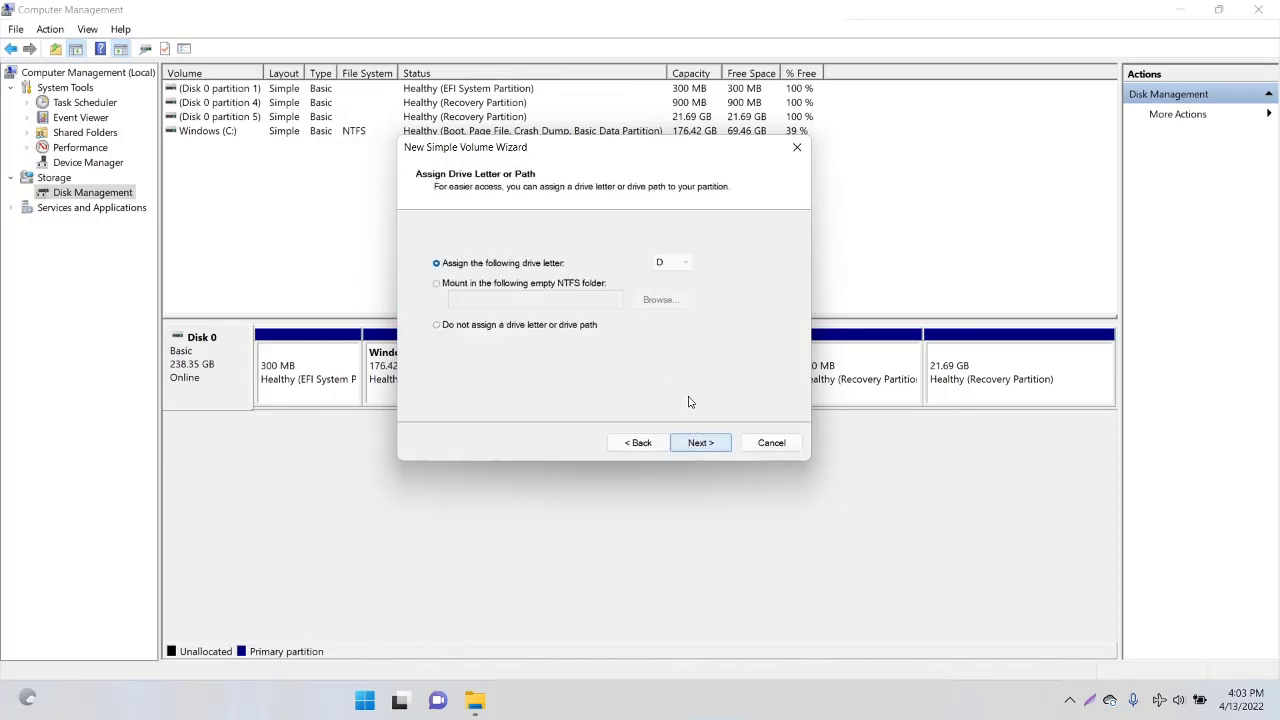
# - Assign drive letter D, format as NTFS labelled New Volume, and finish the wizard
pyautogui.click(686, 263)
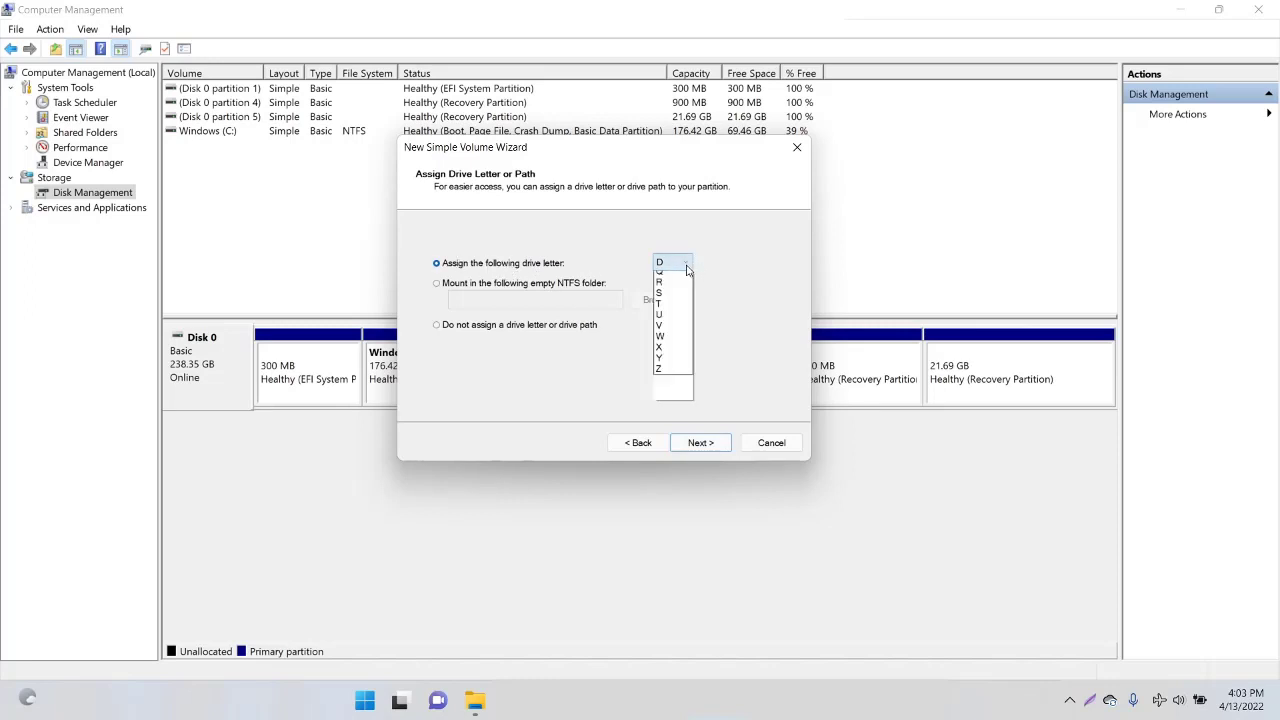
pyautogui.click(742, 281)
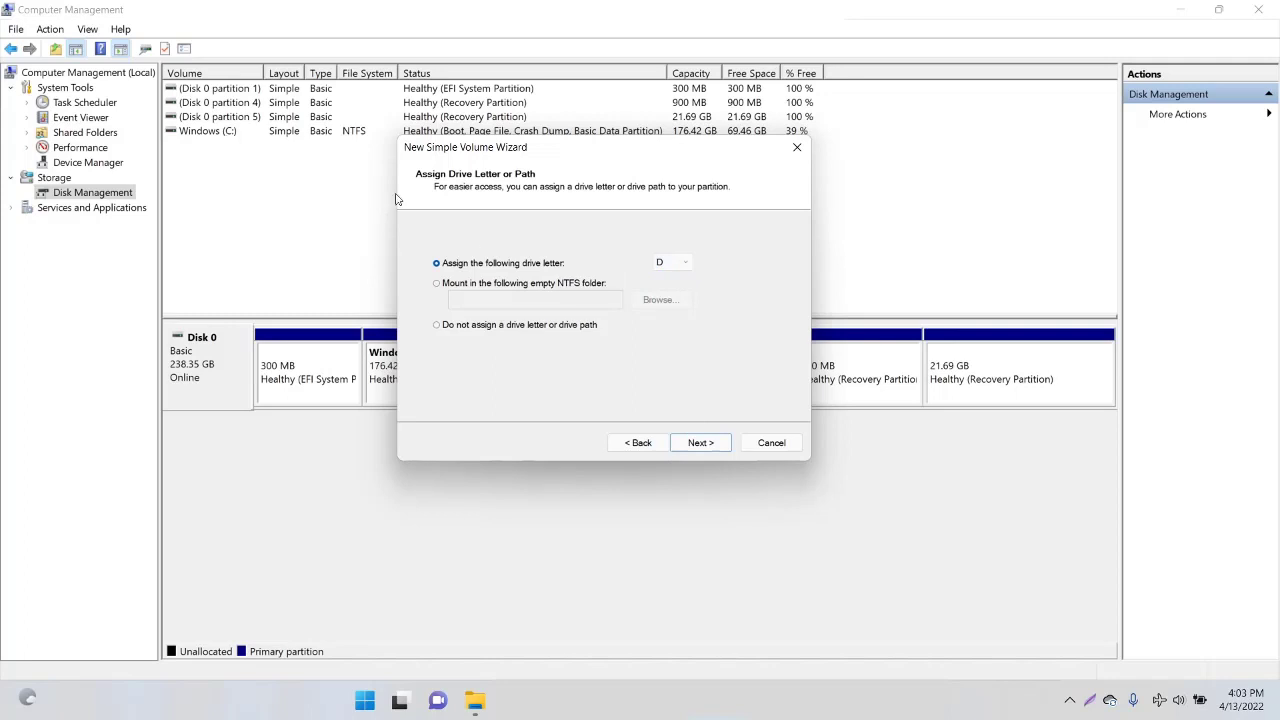
pyautogui.click(710, 446)
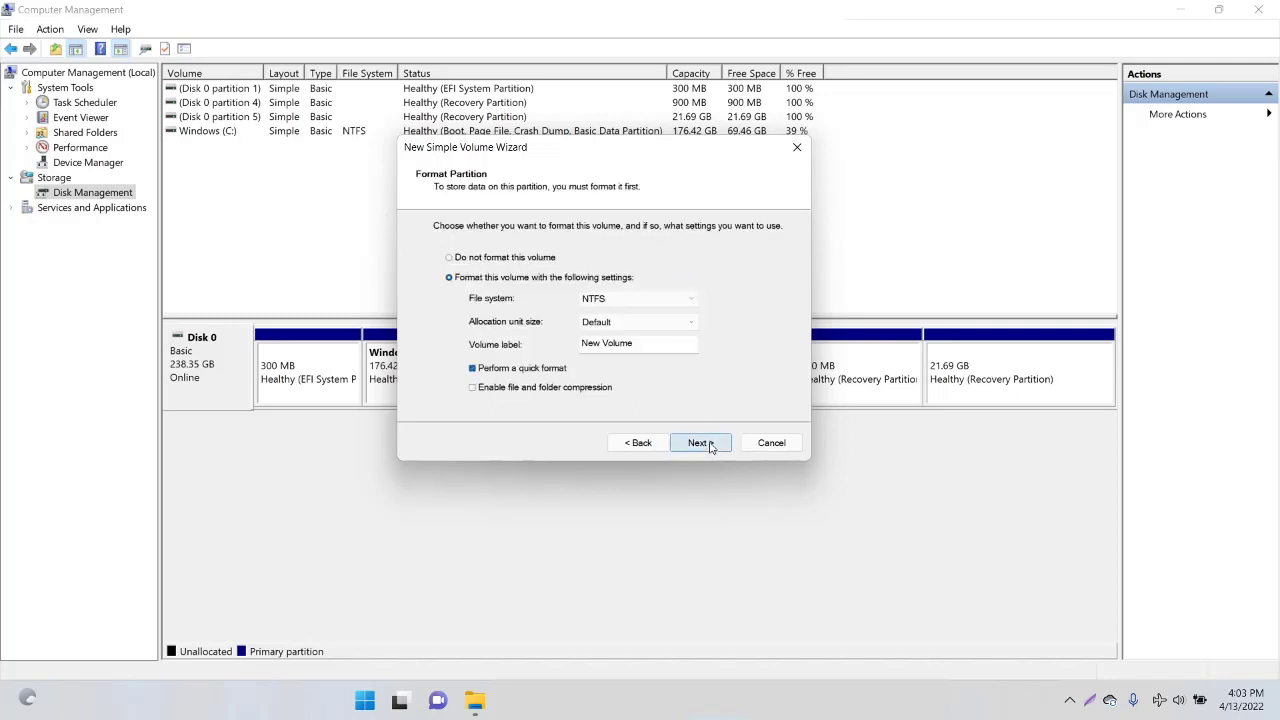
pyautogui.click(636, 300)
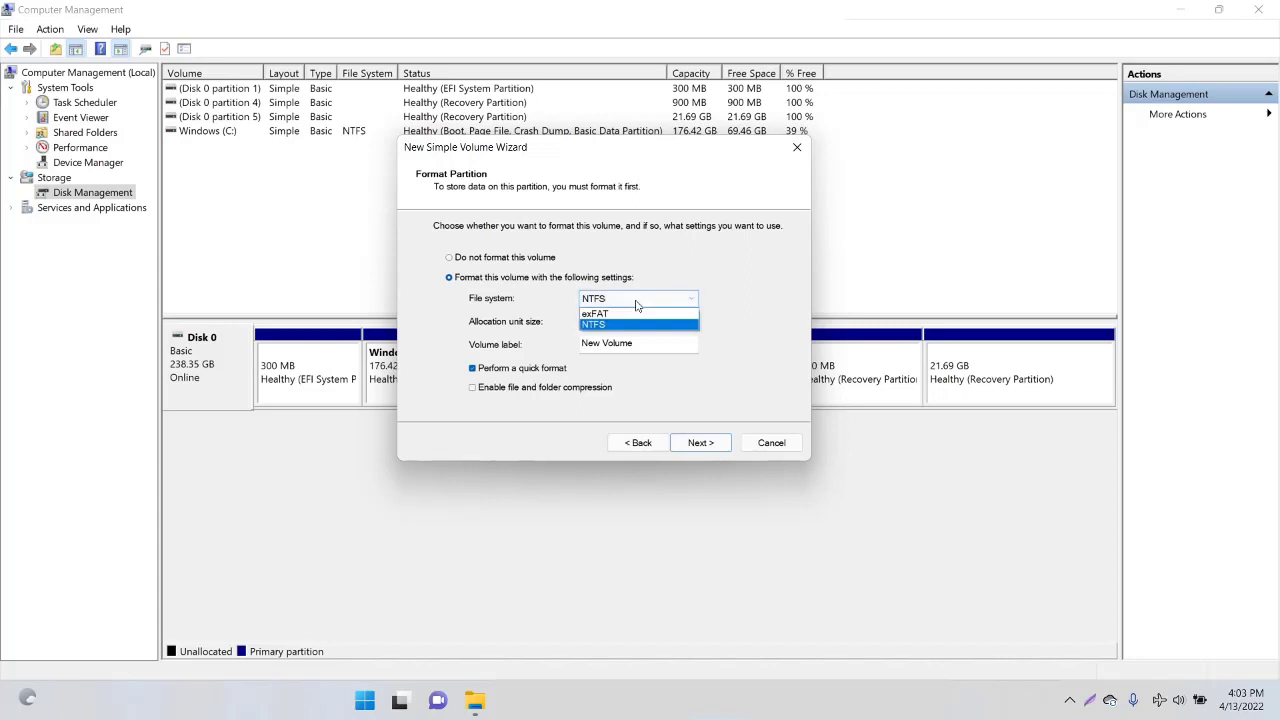
pyautogui.click(773, 336)
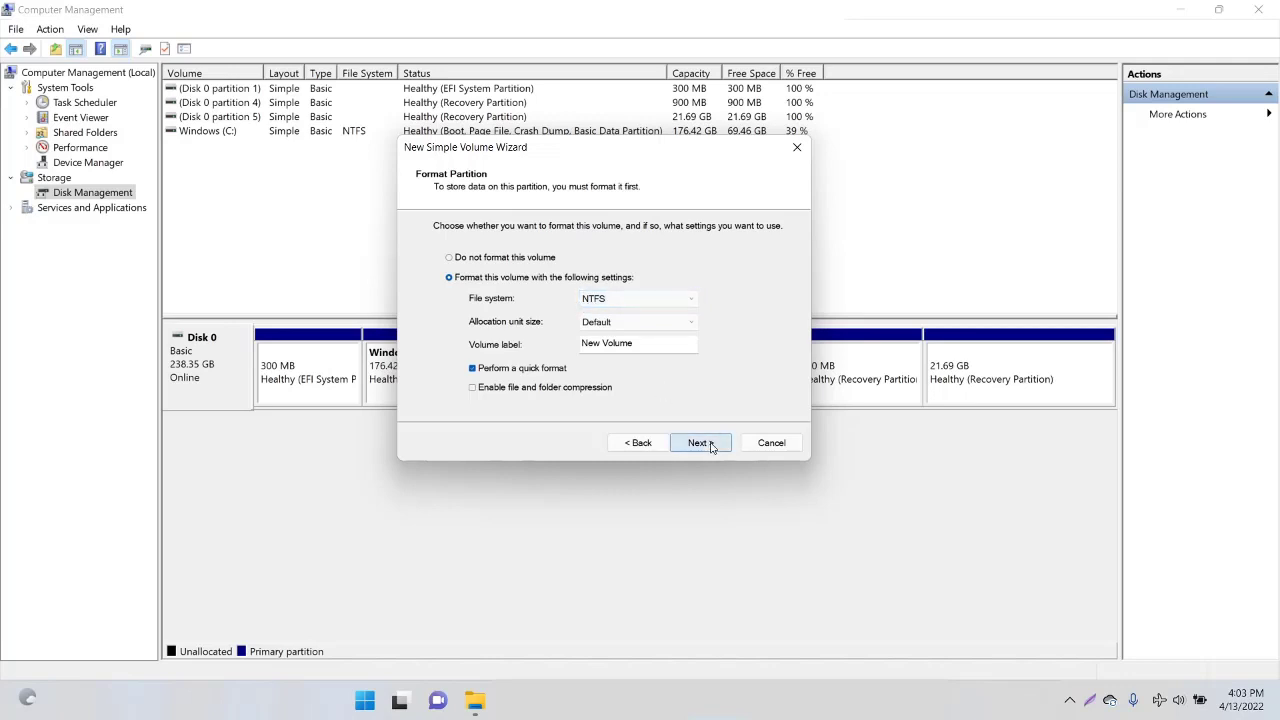
pyautogui.moveTo(660, 343); pyautogui.dragTo(581, 343)
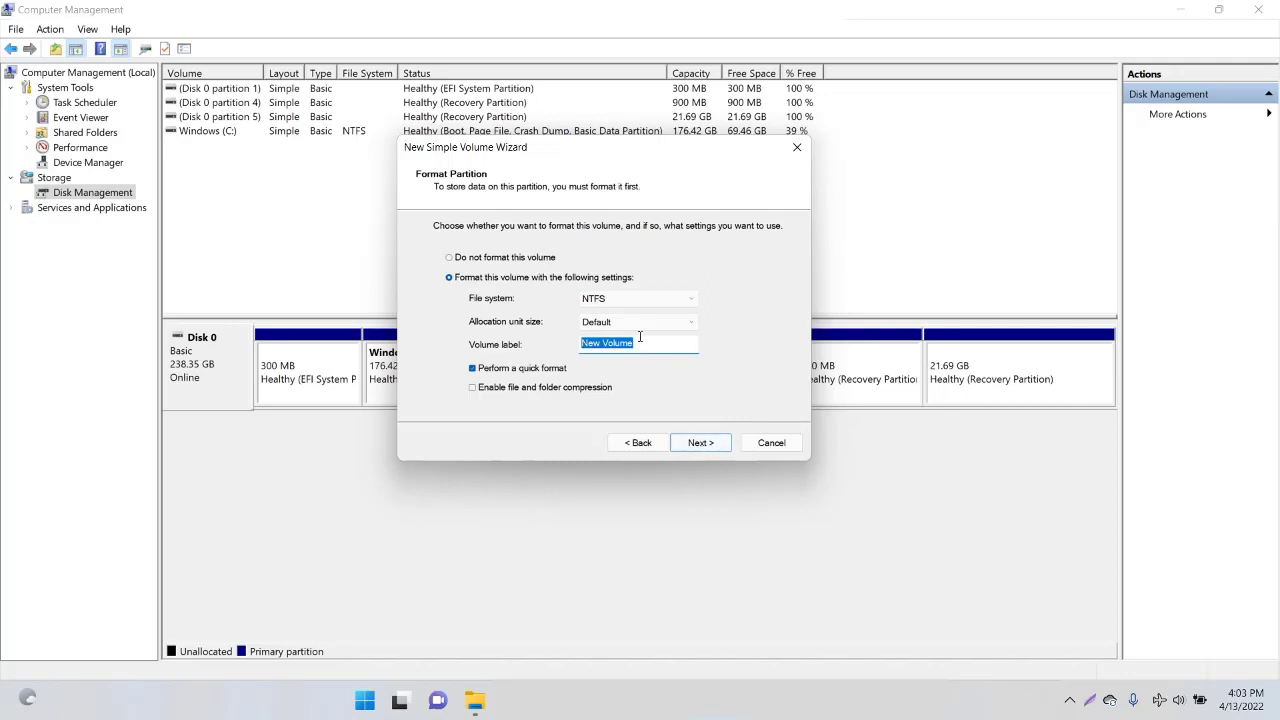
pyautogui.click(697, 443)
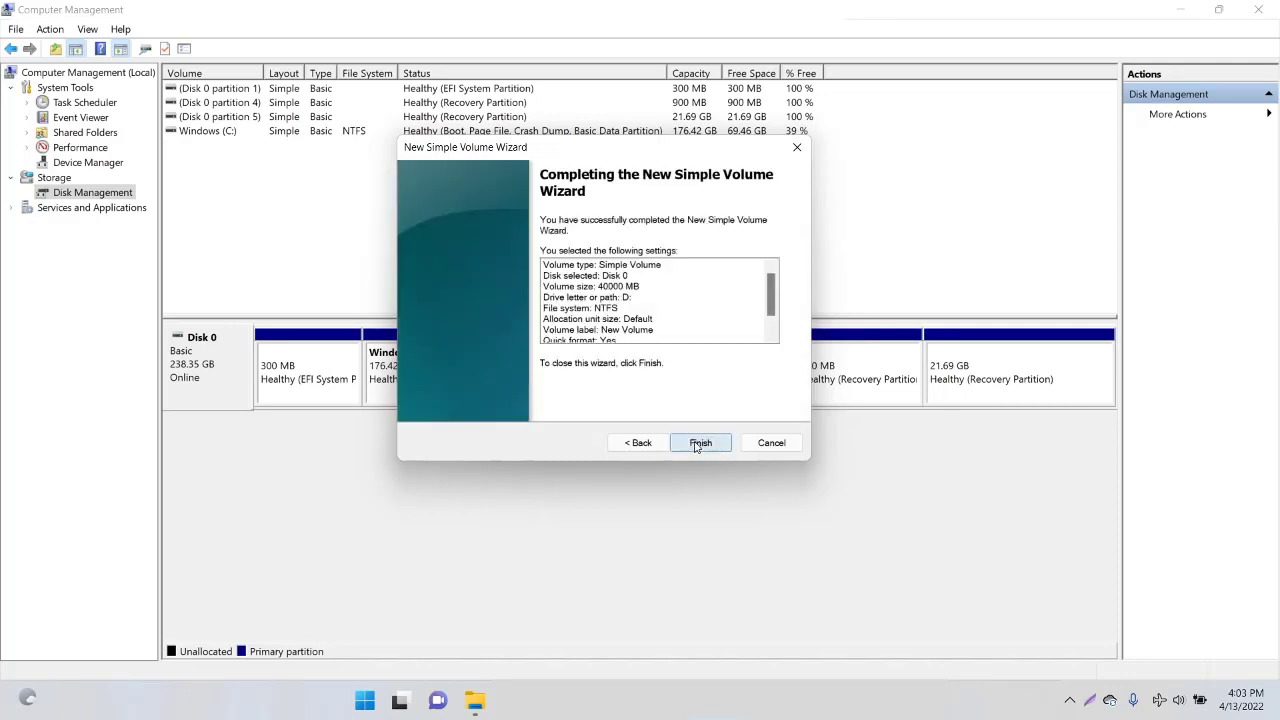
pyautogui.click(697, 443)
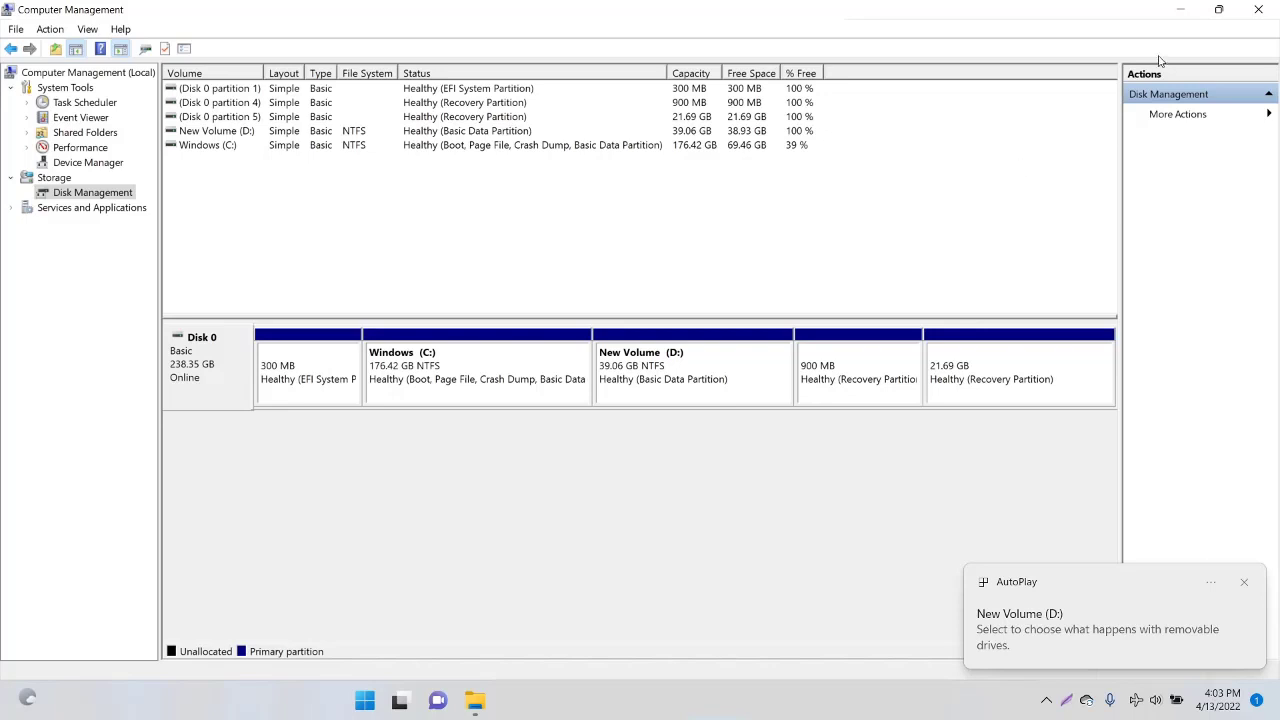
# - Open New Volume (D:) from This PC to confirm it is empty, then go back
pyautogui.moveTo(475, 700)
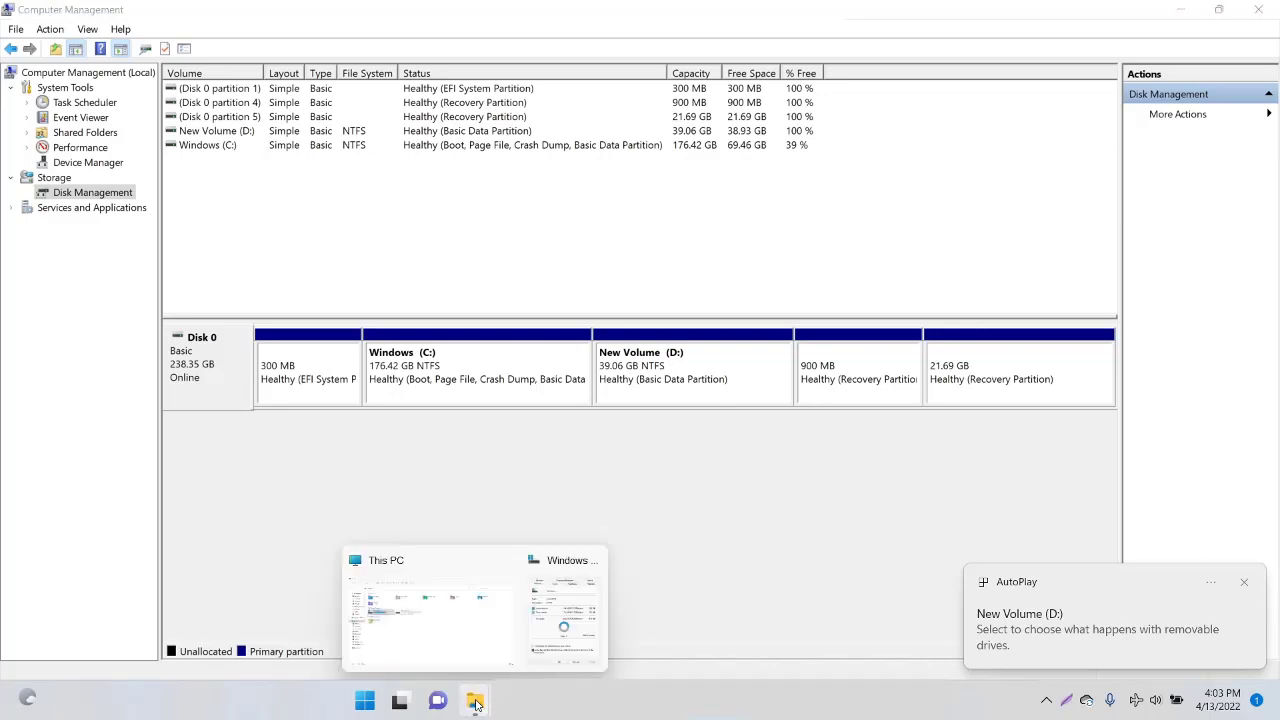
pyautogui.click(440, 641)
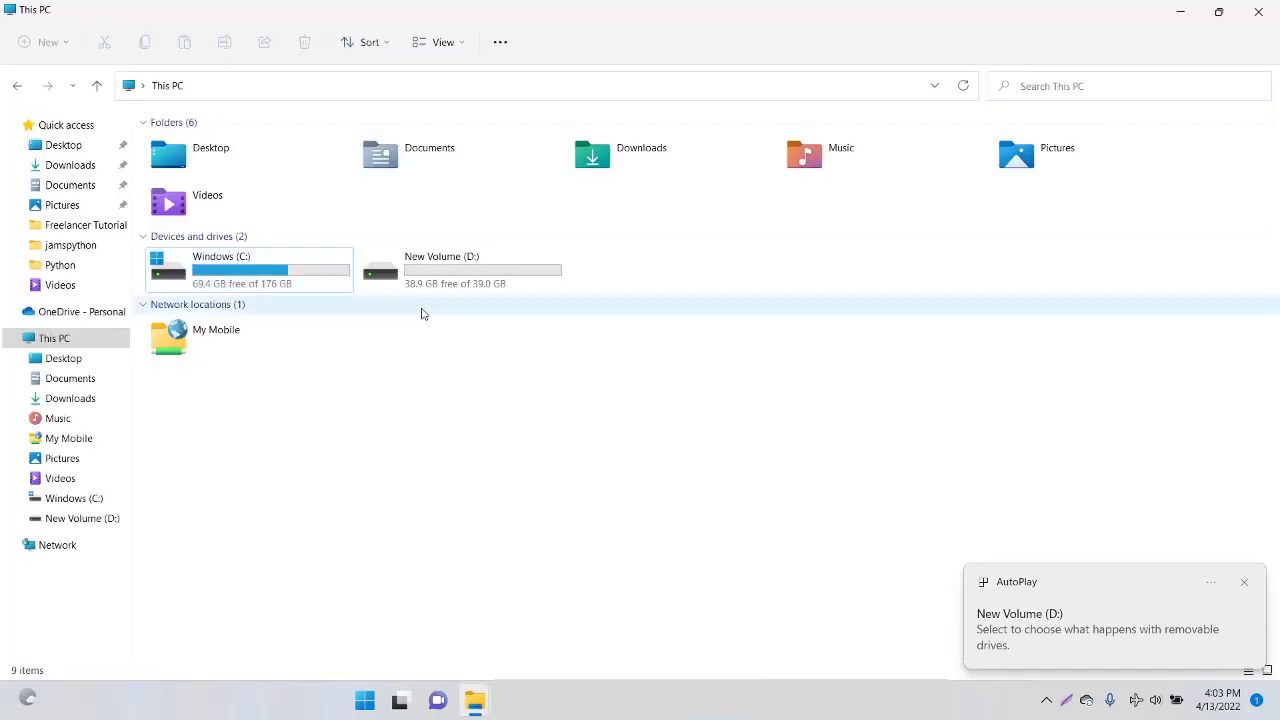
pyautogui.click(468, 277)
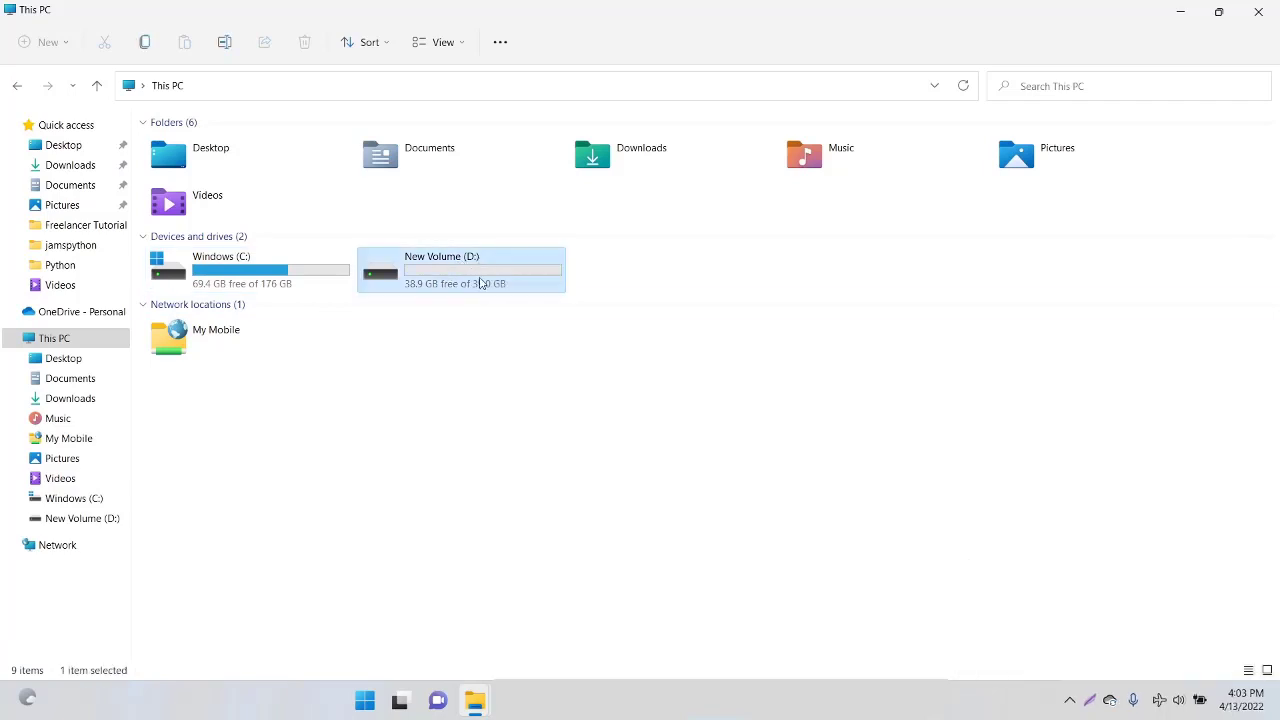
pyautogui.doubleClick(468, 277)
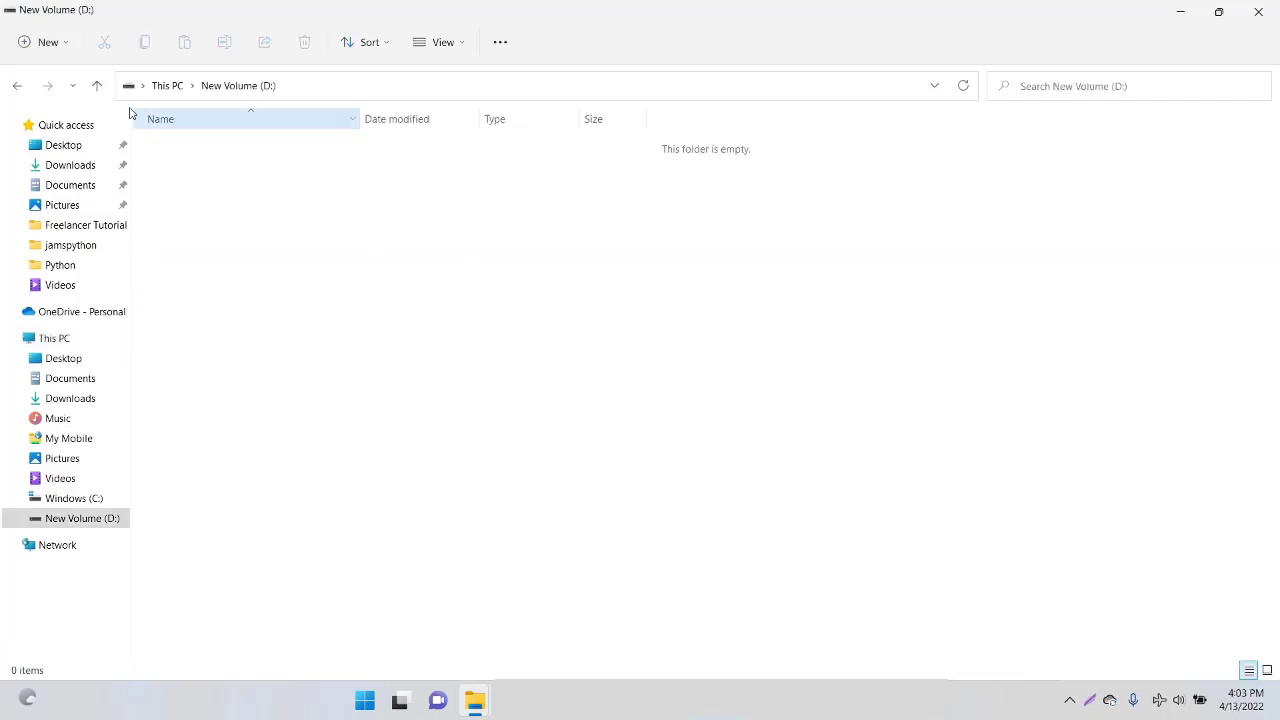
pyautogui.click(17, 86)
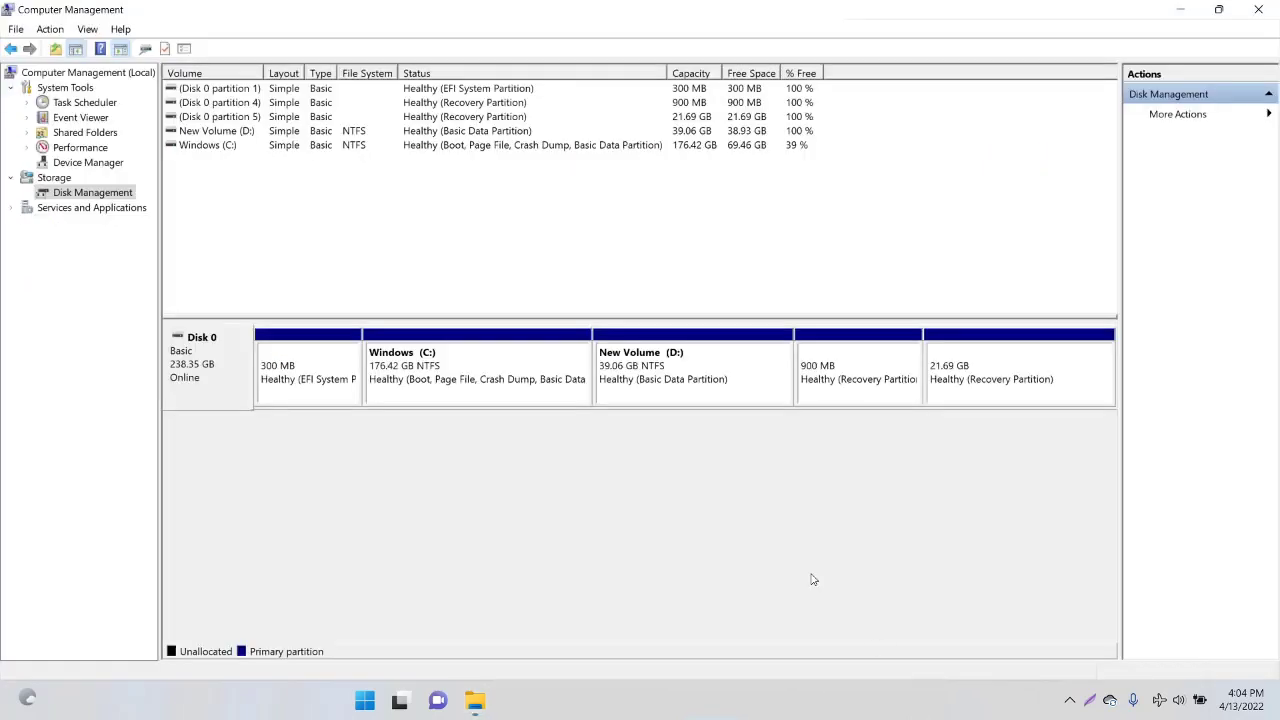
pyautogui.rightClick(716, 390)
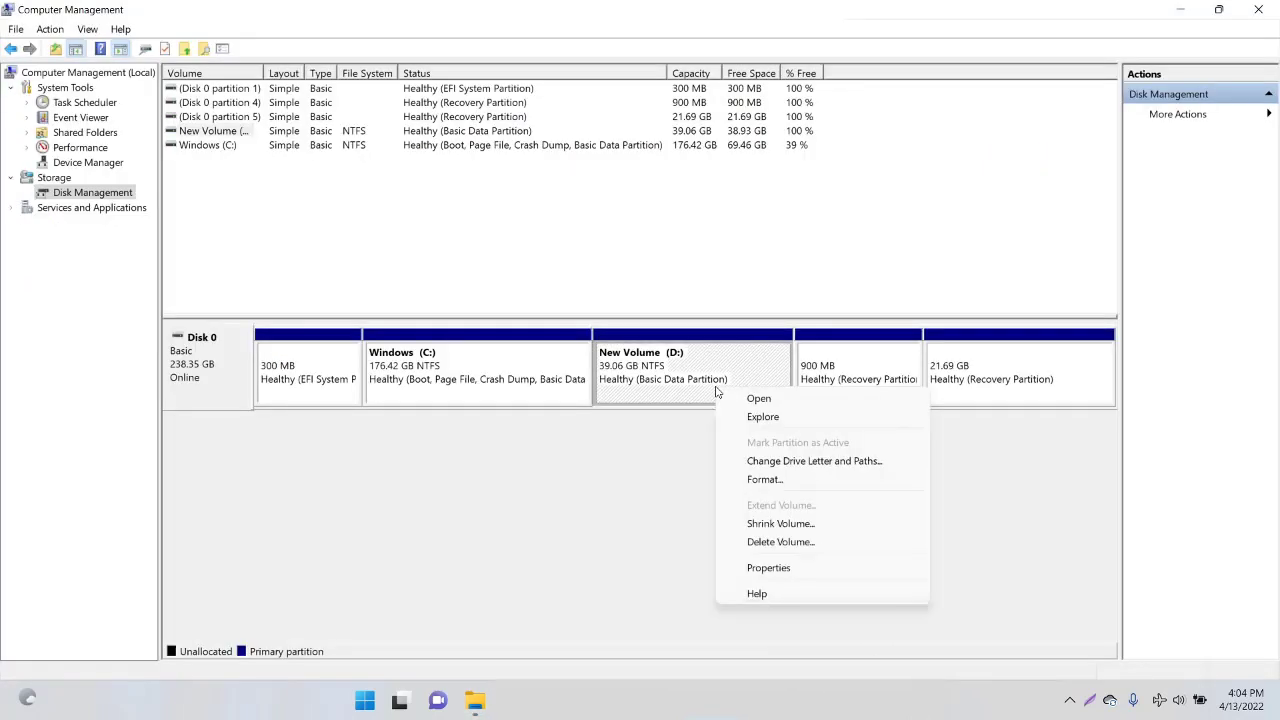
pyautogui.click(777, 524)
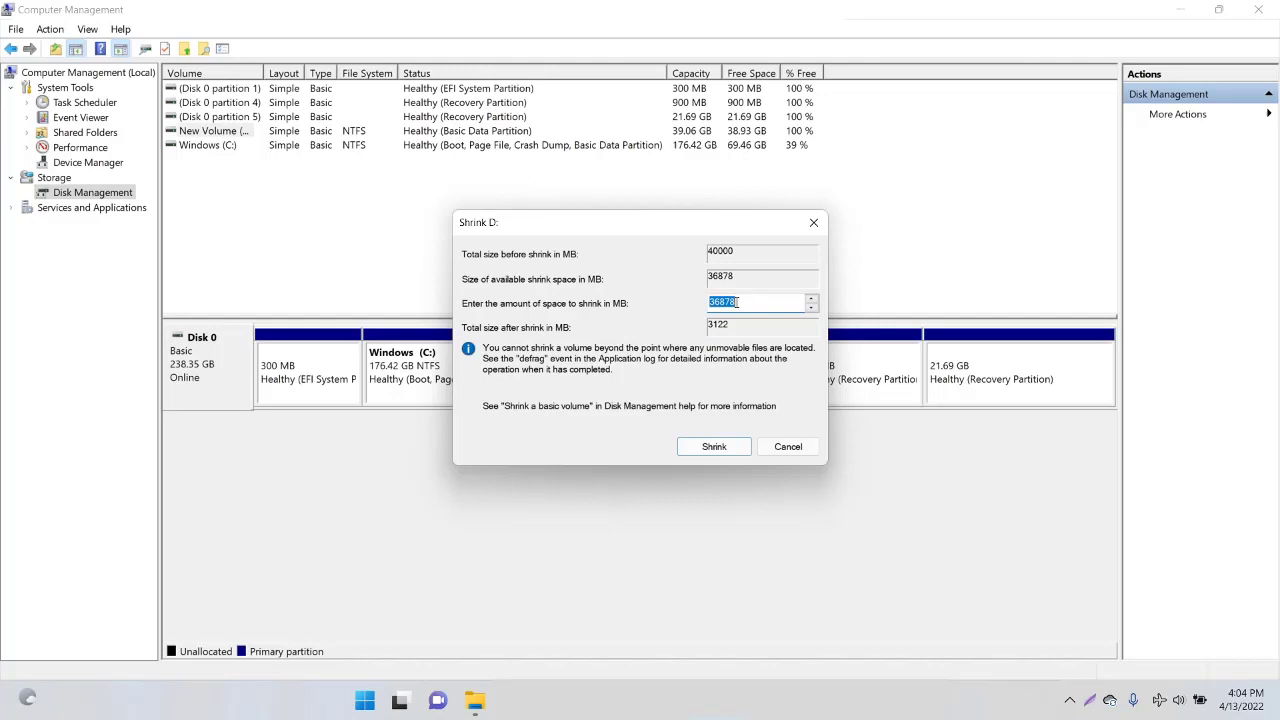
pyautogui.click(789, 447)
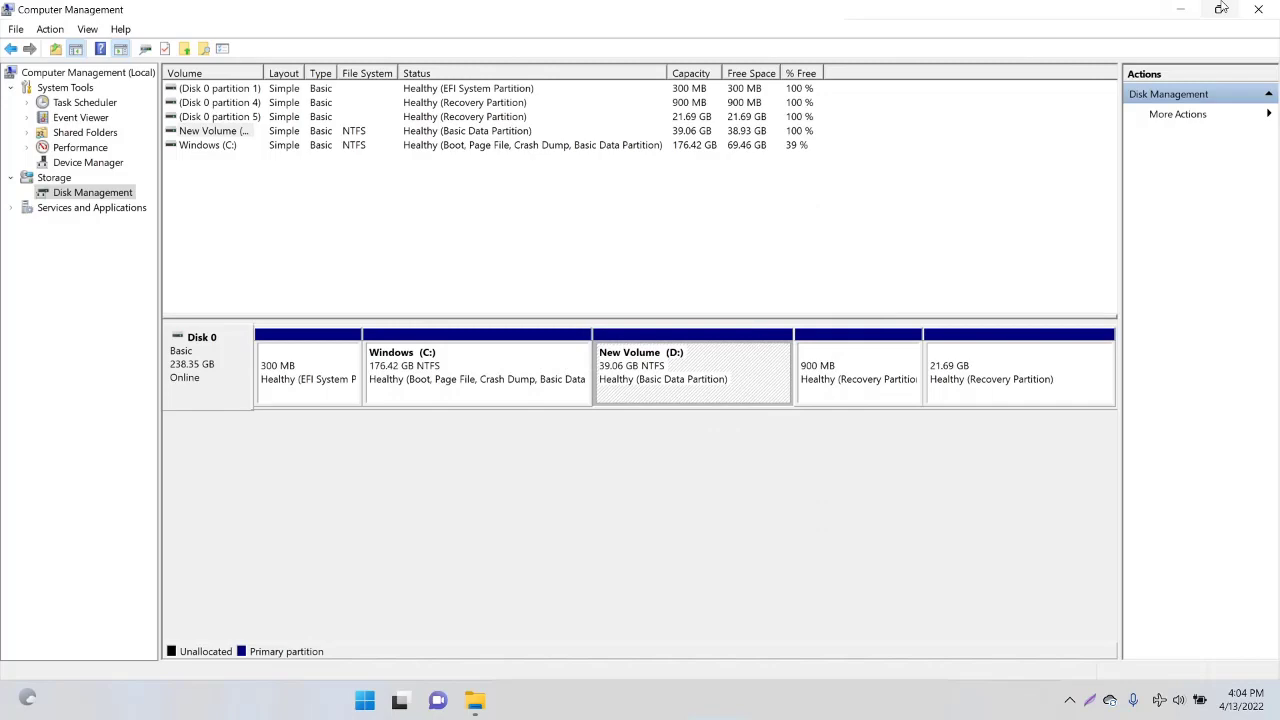
# - Close Computer Management and clear the drive selection in This PC
pyautogui.click(1250, 10)
pyautogui.click(680, 343)
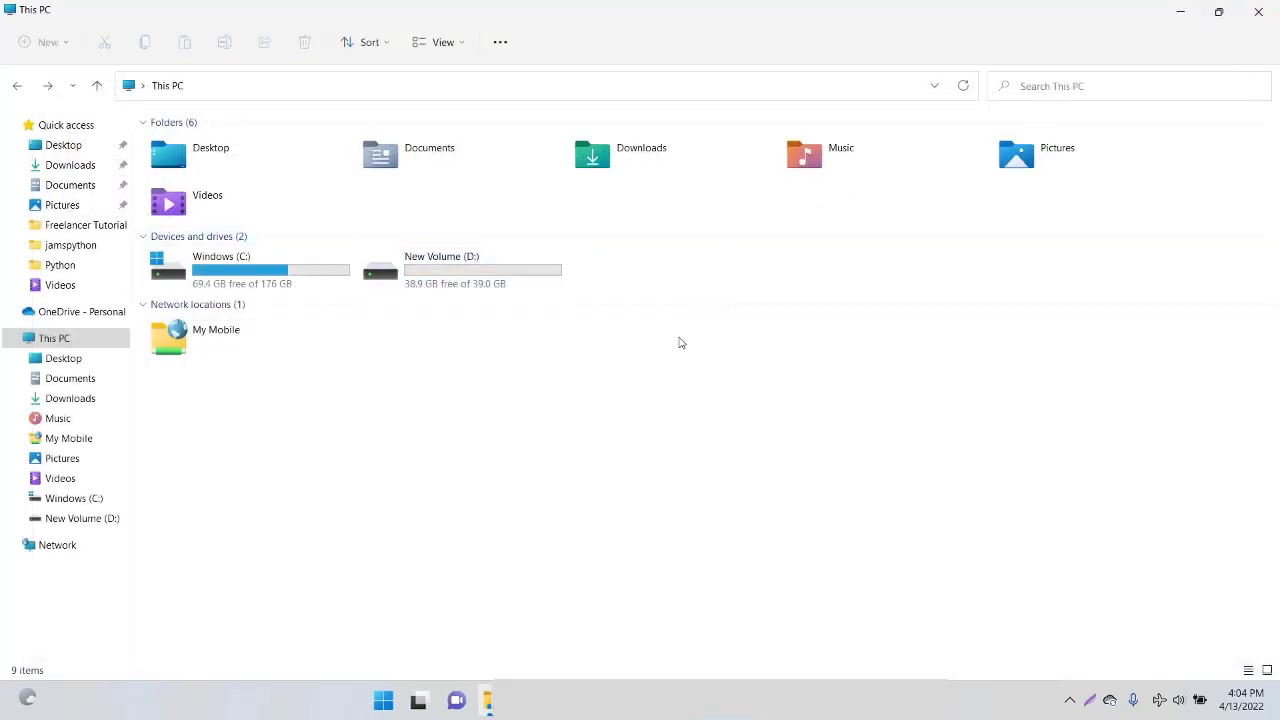